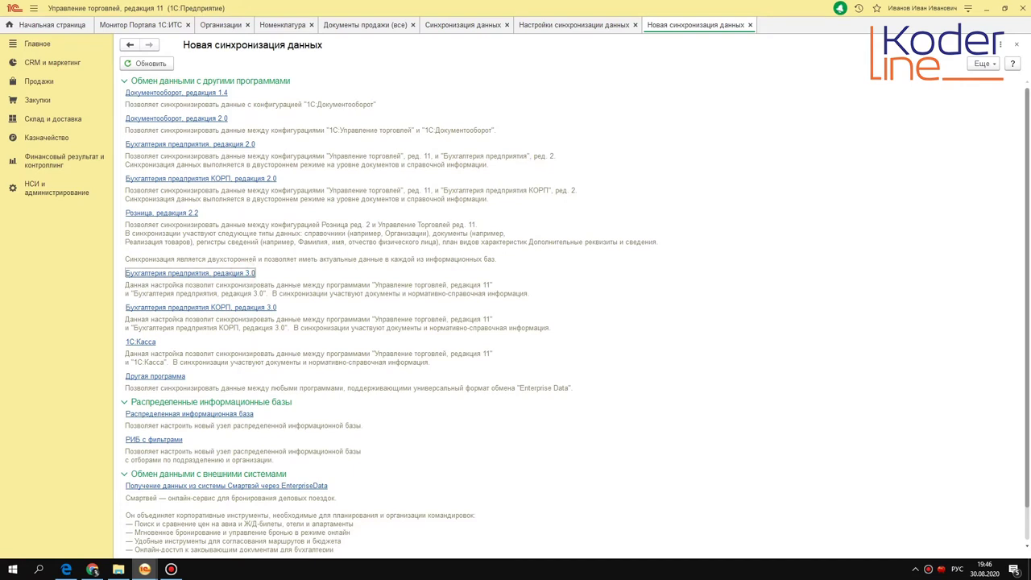
# Step: Start a new synchronization with "Бухгалтерия предприятия, редакция 3.0" and set its connection to data synchronization through a file
pyautogui.click(250, 273)
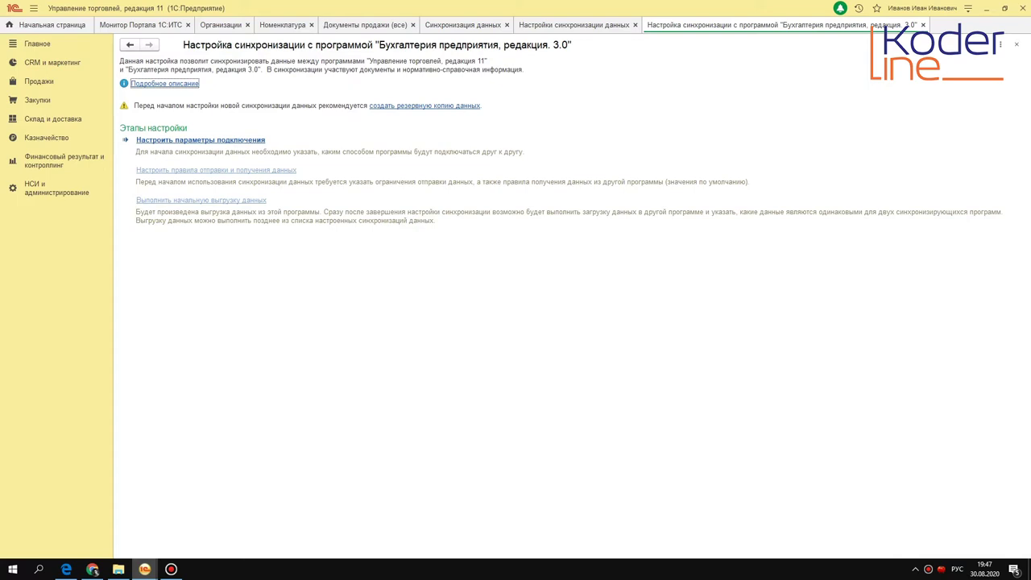
pyautogui.click(231, 139)
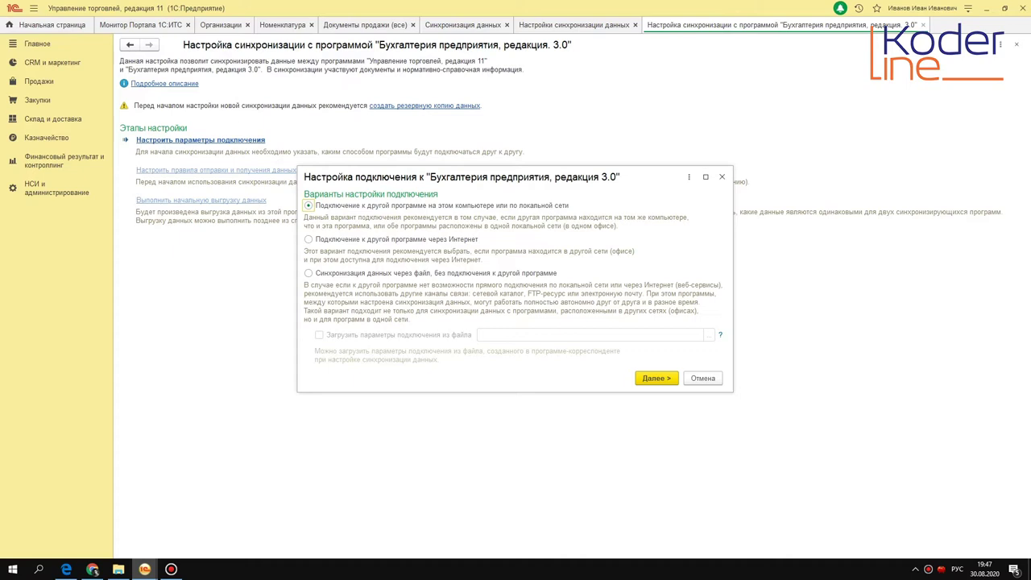
pyautogui.click(406, 274)
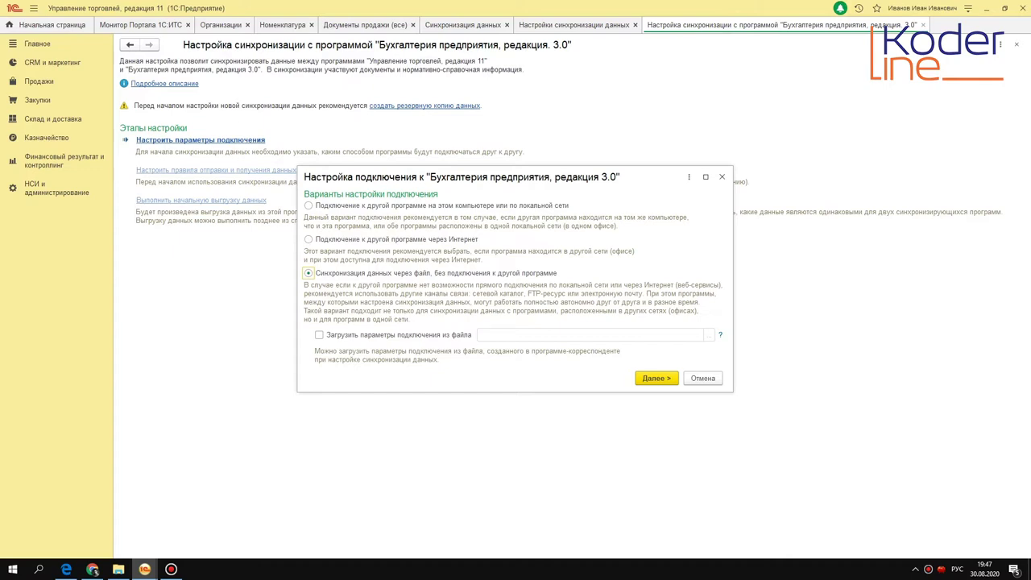
pyautogui.click(656, 377)
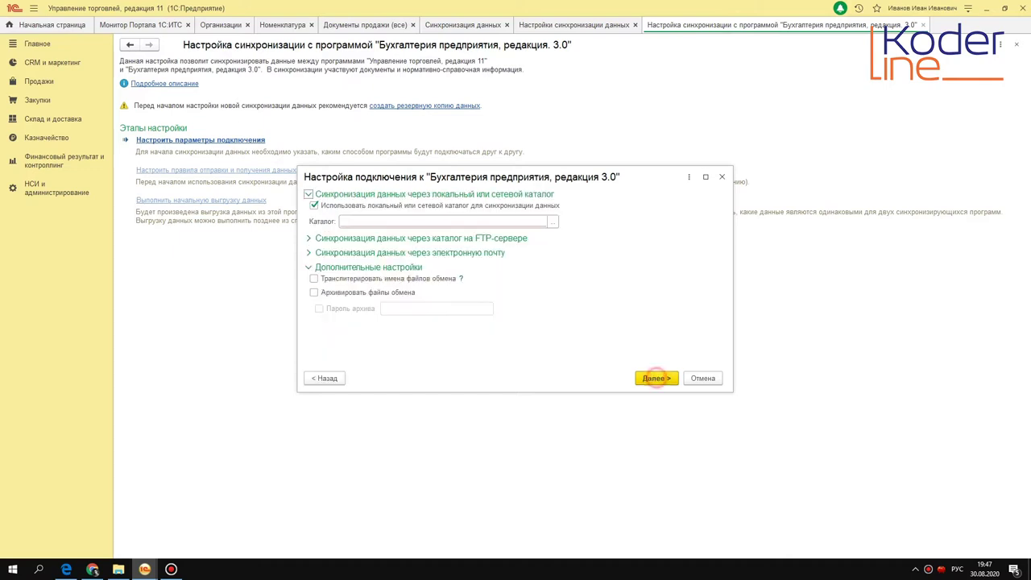
# Step: Enter D:\1CDATA\_ EXCHANGE _ as the local exchange catalog and check that folder in File Explorer before returning to the connection setup
pyautogui.click(443, 221)
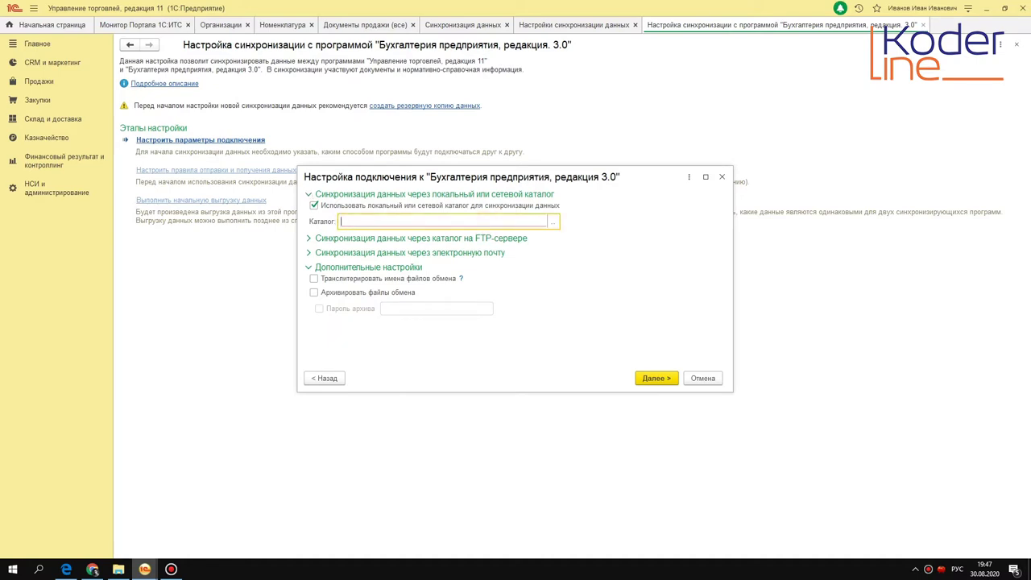
pyautogui.write('D:\\1CDATA\\_EXCHANGE_')
pyautogui.moveTo(118, 569)
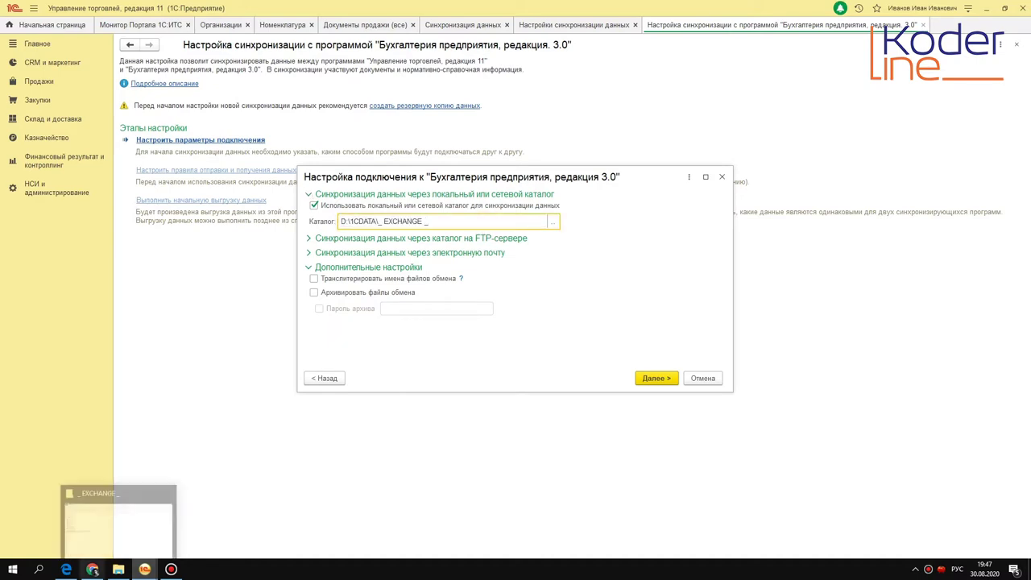
pyautogui.click(117, 524)
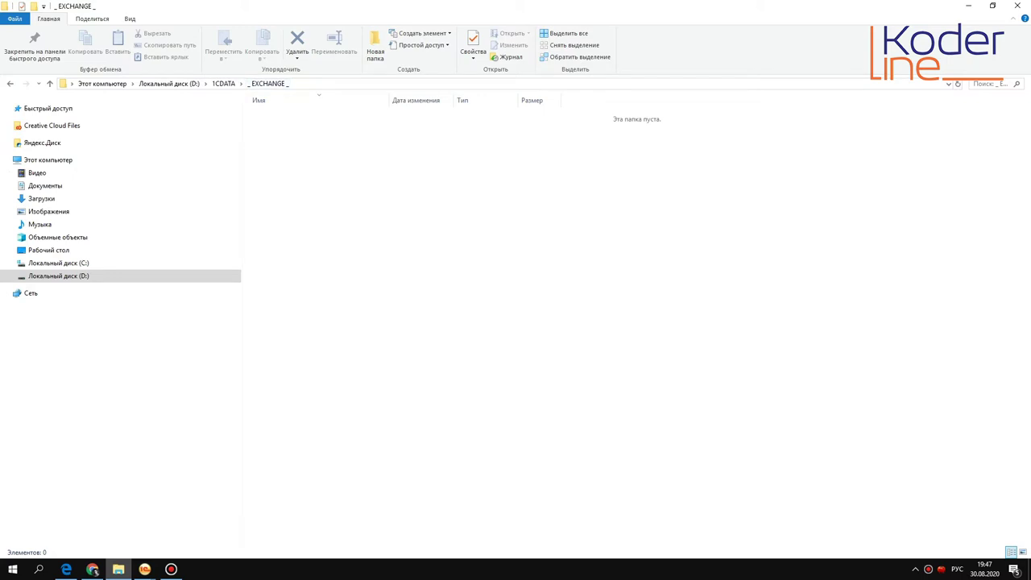
pyautogui.click(212, 527)
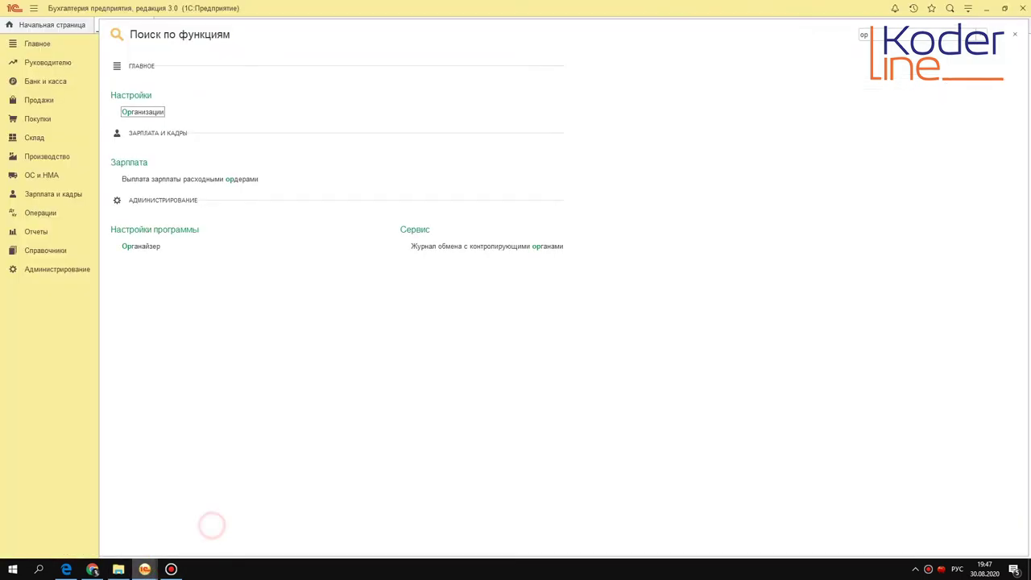
pyautogui.click(120, 522)
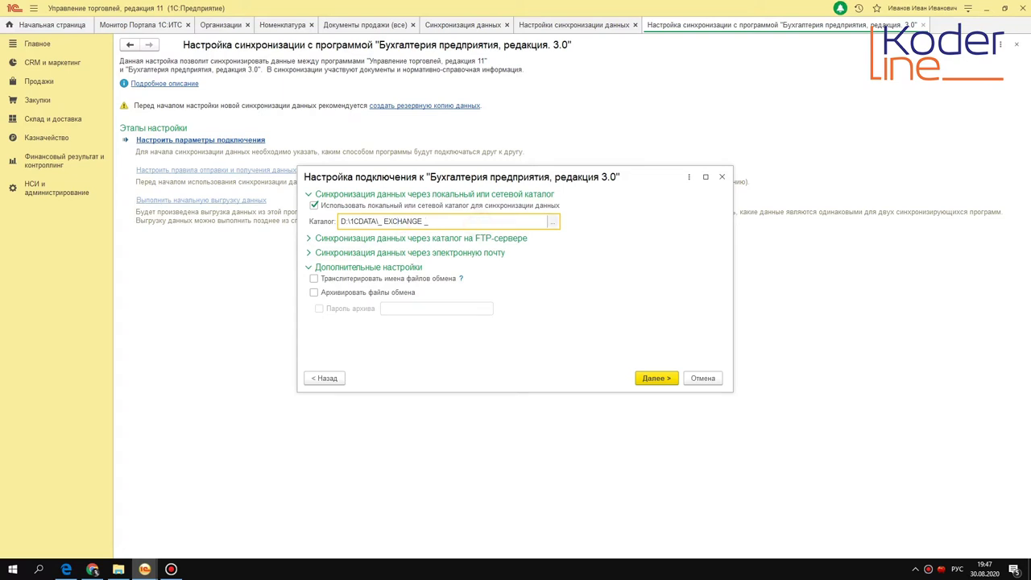
# Step: Choose the D:\1CDATA\_ EXCHANGE _ folder as the exchange catalog by browsing to it, and proceed to the synchronization parameters
pyautogui.click(552, 222)
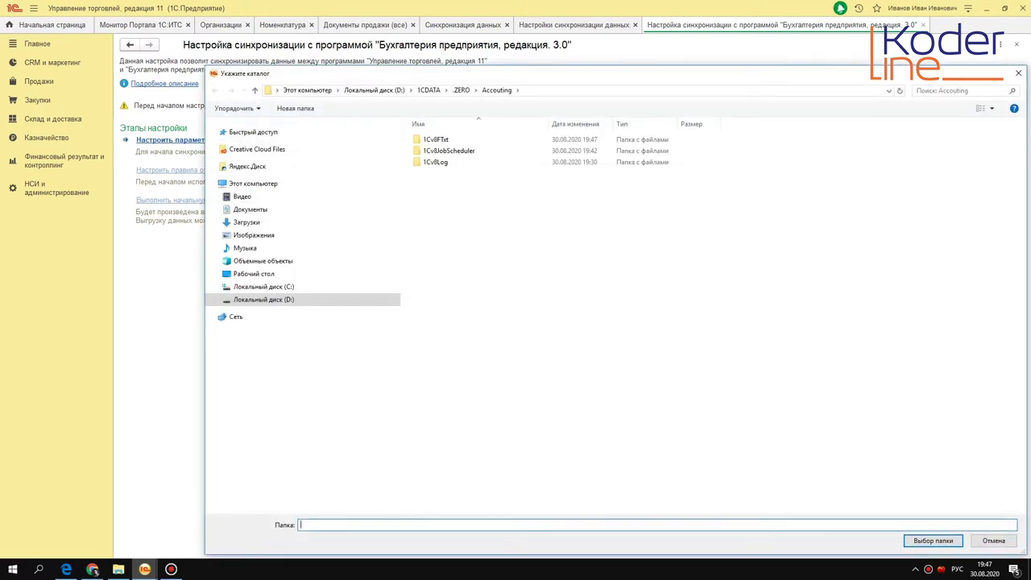
pyautogui.press('Escape')
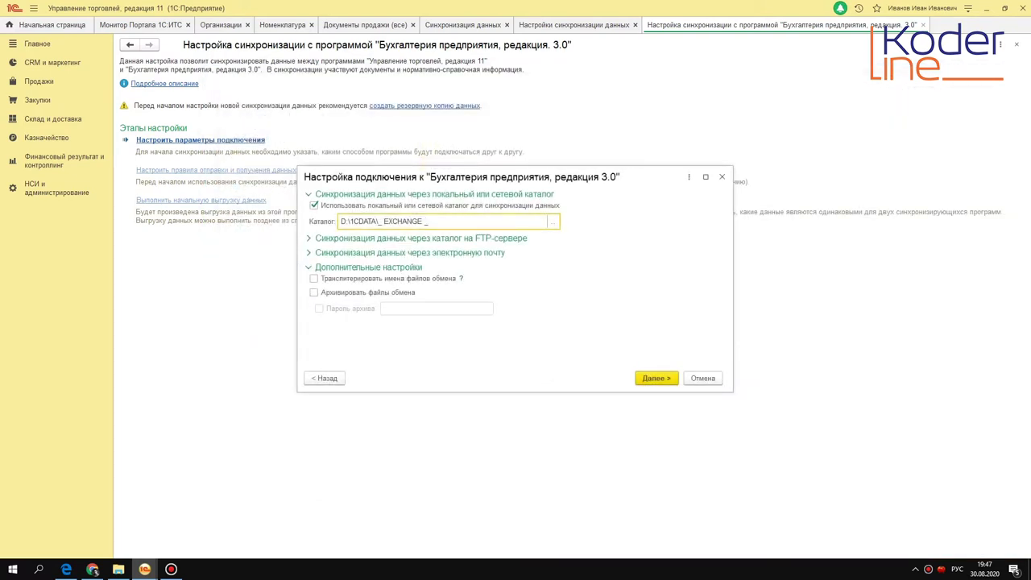
pyautogui.click(553, 222)
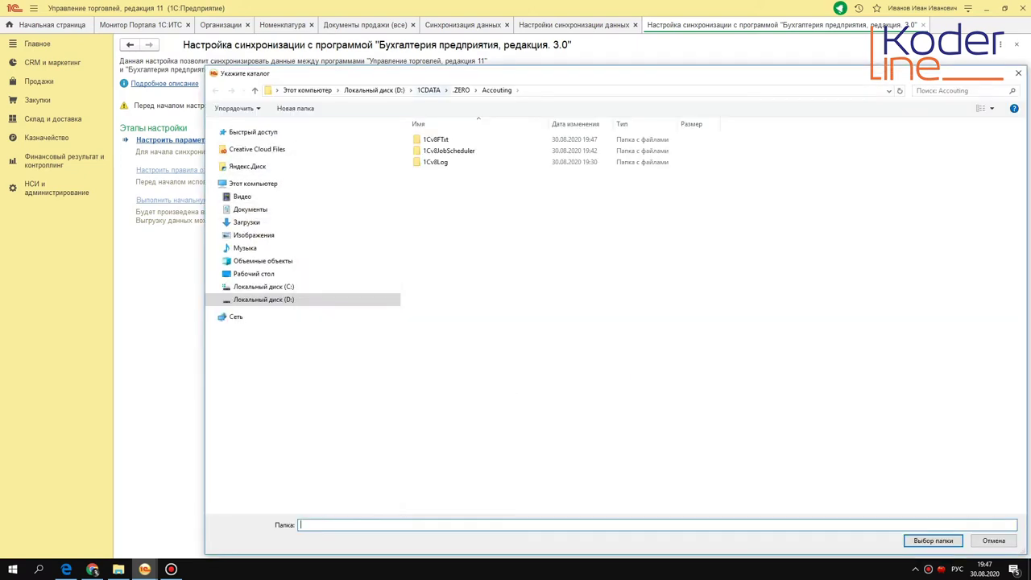
pyautogui.click(598, 84)
pyautogui.write('D:\\1CDATA\\_EXCHANGE_')
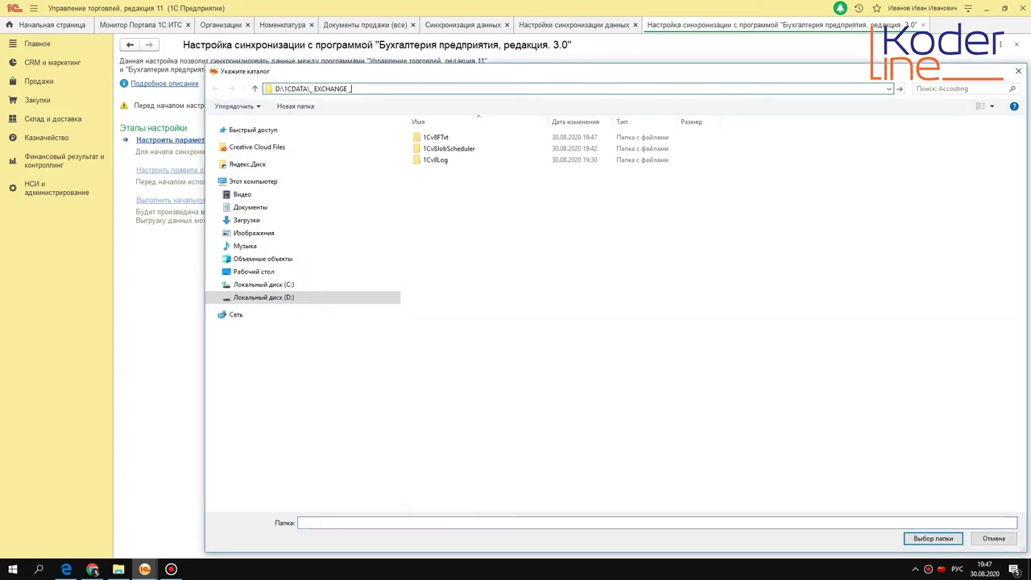
pyautogui.press('Return')
pyautogui.click(932, 537)
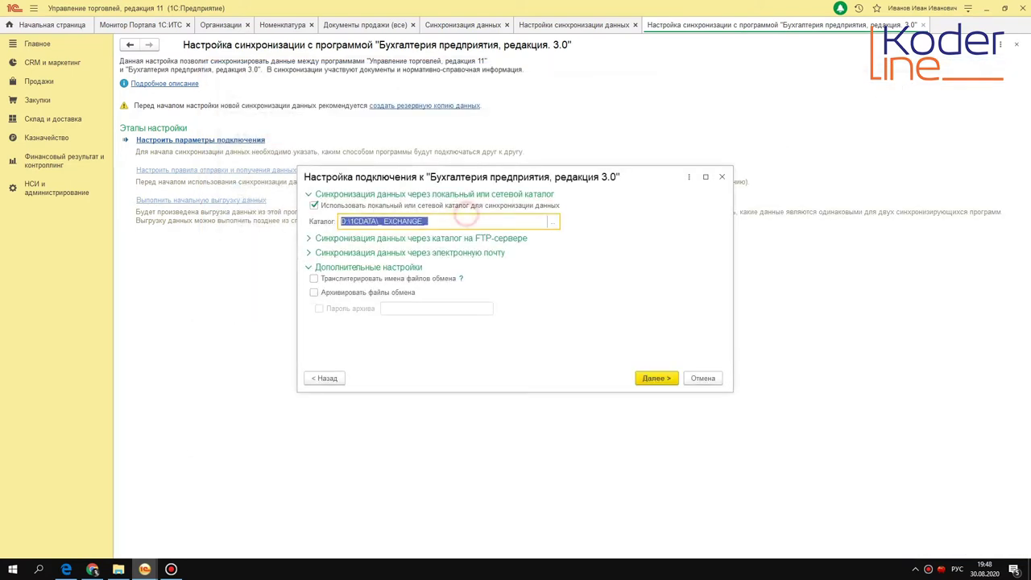
pyautogui.click(553, 221)
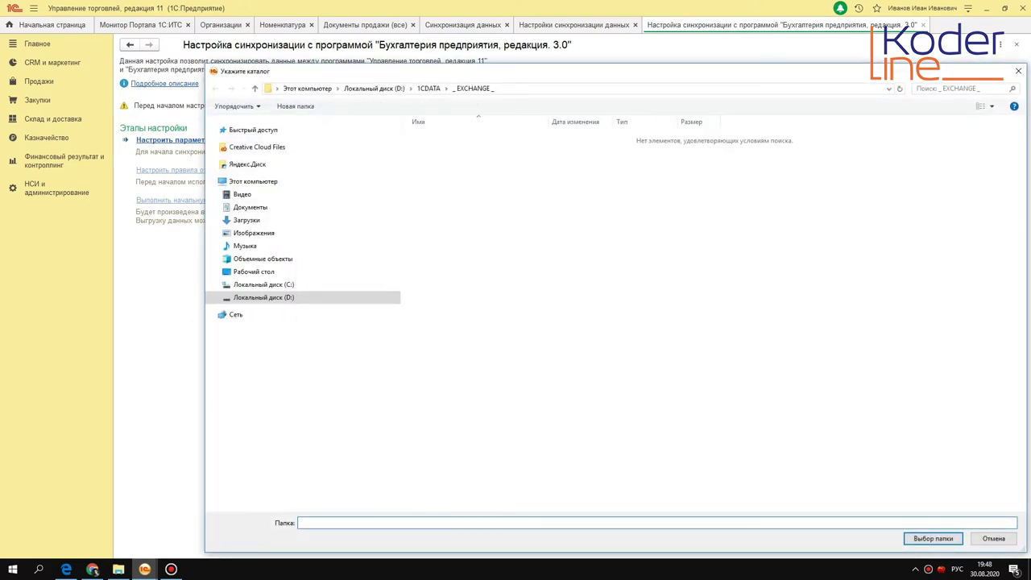
pyautogui.press('Escape')
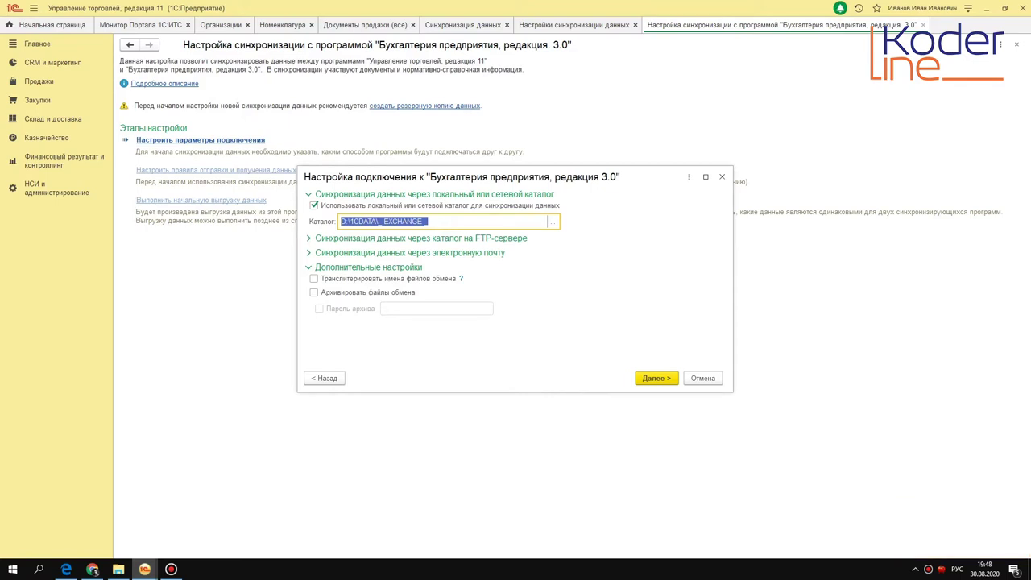
pyautogui.click(657, 378)
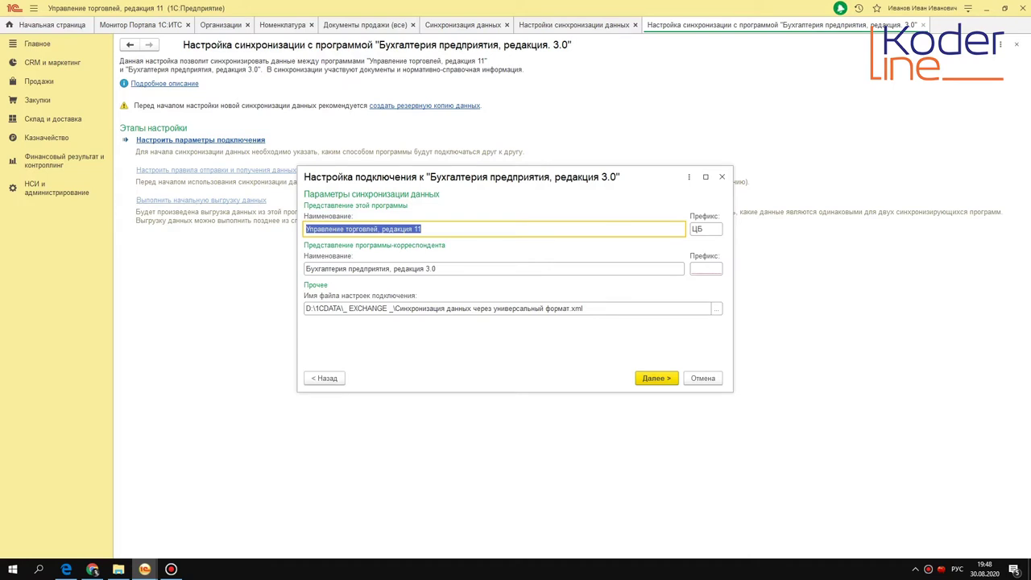
# Step: Set the prefix of this program to УТ and the prefix of the correspondent program to БУ
pyautogui.press('Tab')
pyautogui.press('BackSpace')
pyautogui.write('У')
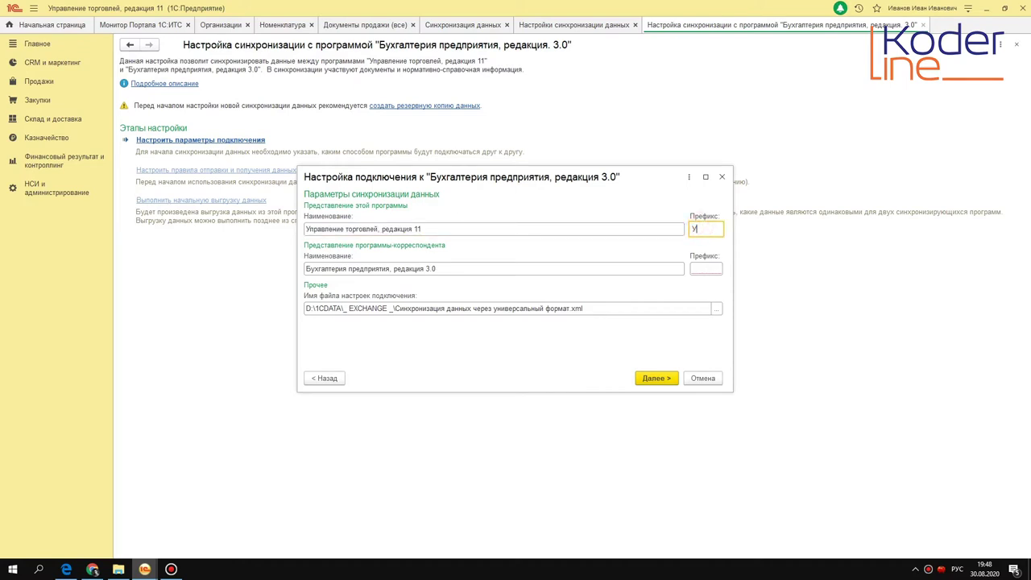
pyautogui.write('Т')
pyautogui.click(706, 269)
pyautogui.write('Б')
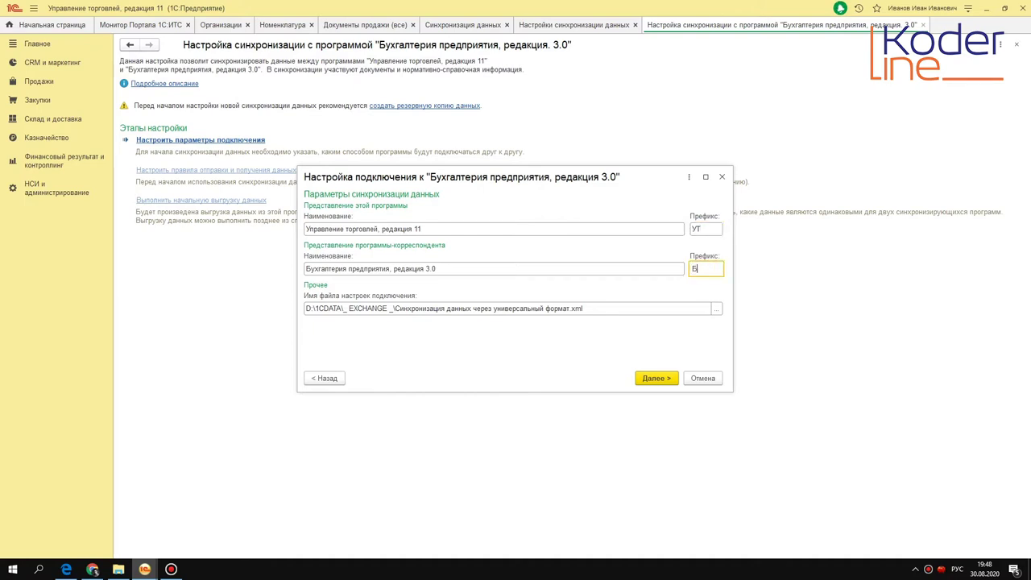
pyautogui.write('К')
pyautogui.press('BackSpace')
pyautogui.write('У')
# Step: Keep the proposed XML connection settings file in the exchange folder and save the connection settings
pyautogui.click(552, 312)
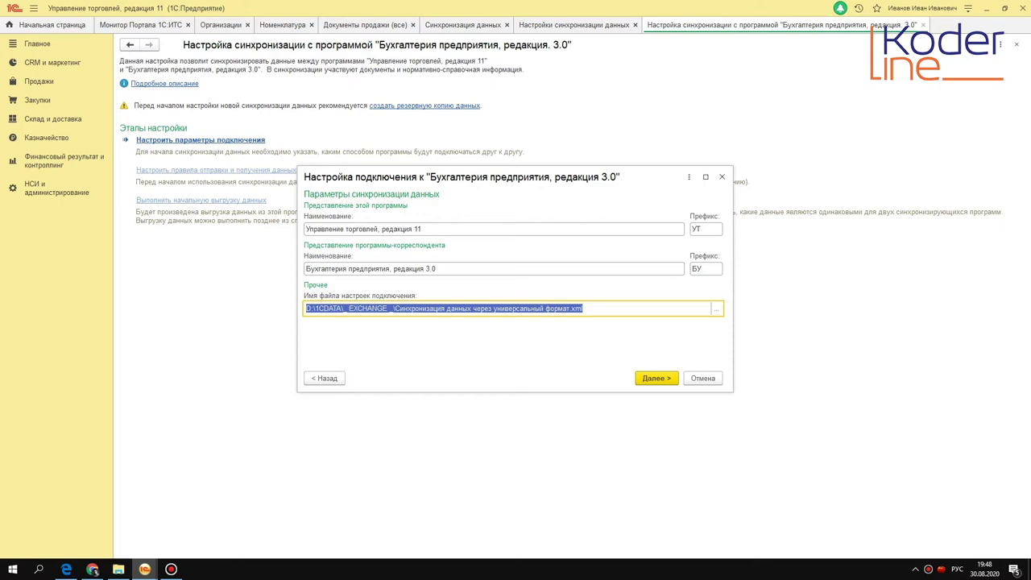
pyautogui.click(571, 309)
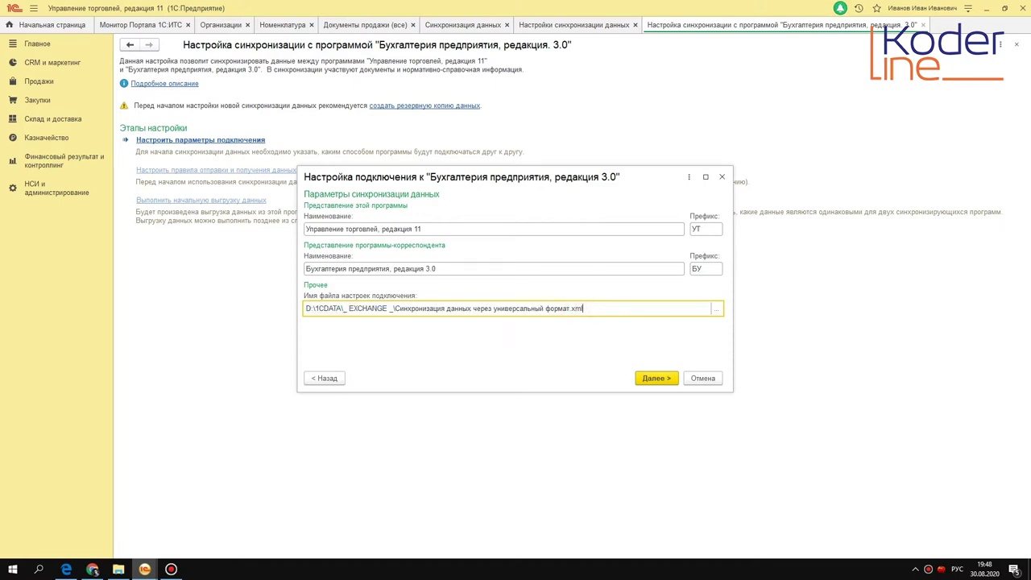
pyautogui.click(659, 378)
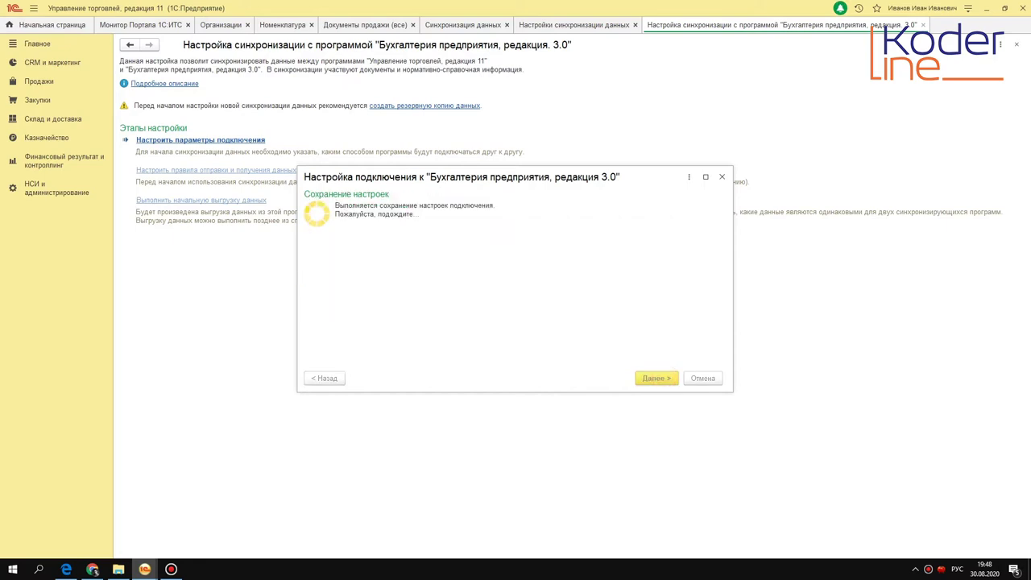
# Step: Examine the _ EXCHANGE _ folder in File Explorer for exported XML files, widening the name column, and return to Управление торговлей
pyautogui.moveTo(119, 570)
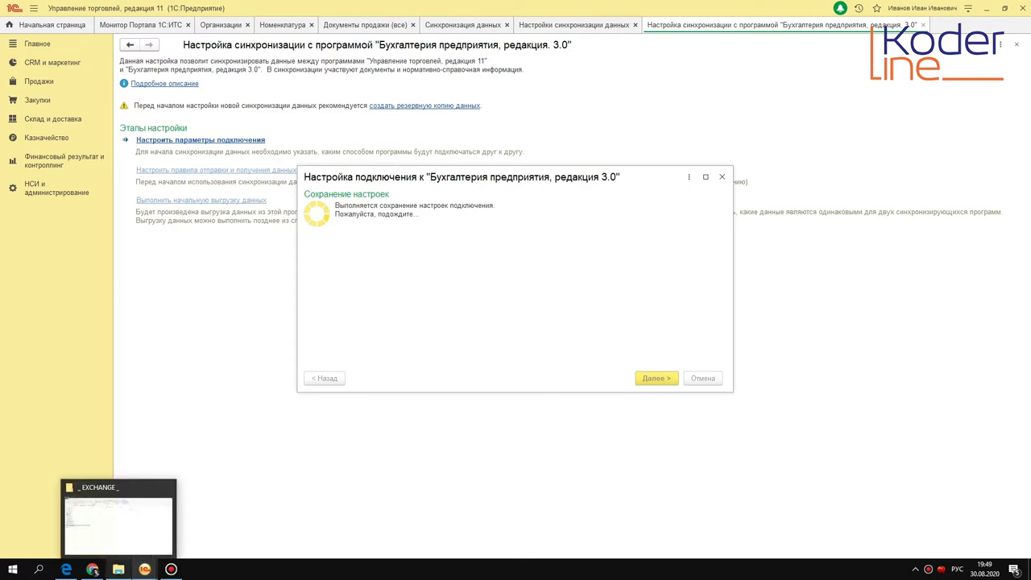
pyautogui.click(120, 521)
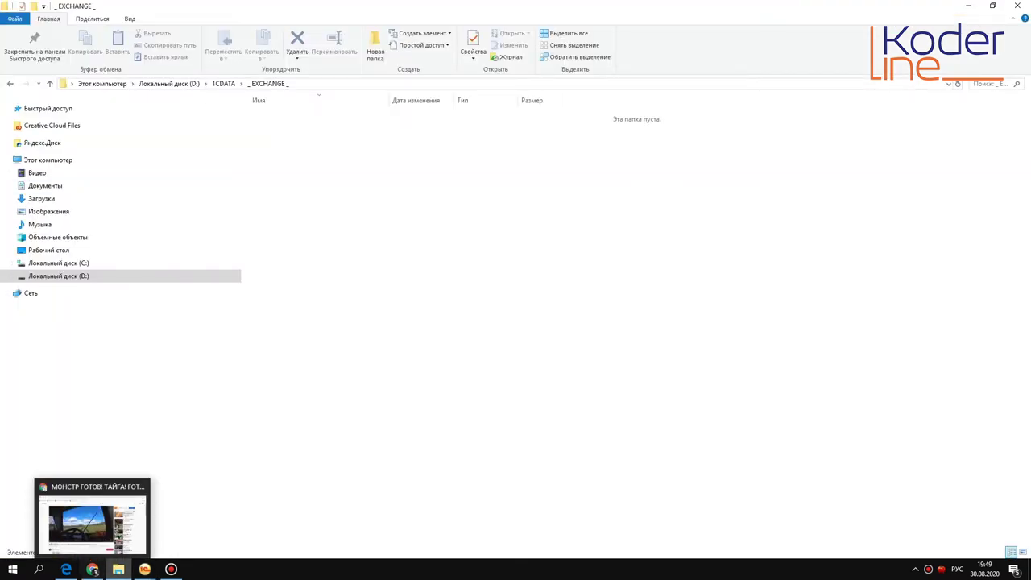
pyautogui.moveTo(144, 569)
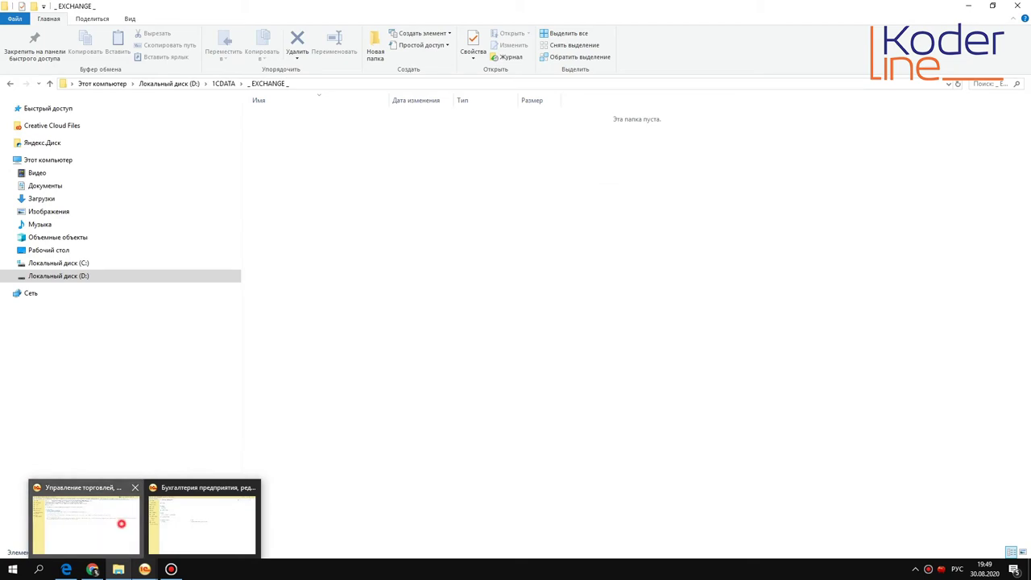
pyautogui.click(121, 522)
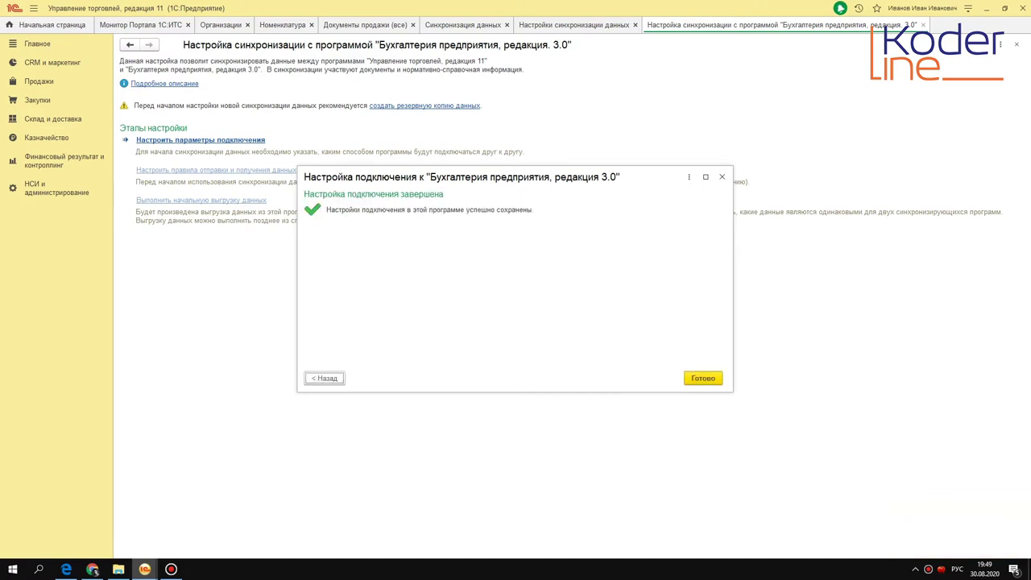
pyautogui.moveTo(118, 569)
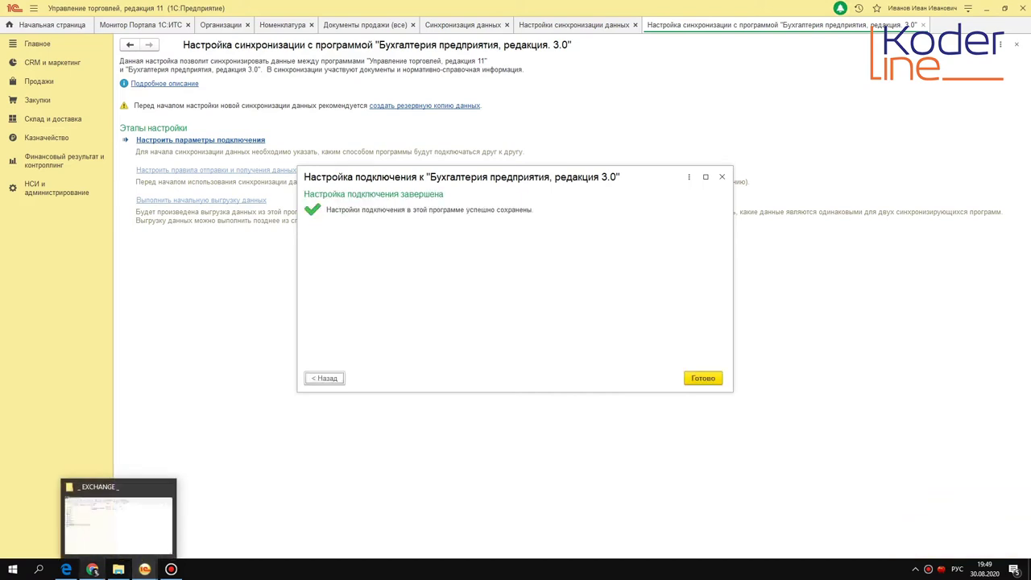
pyautogui.click(134, 520)
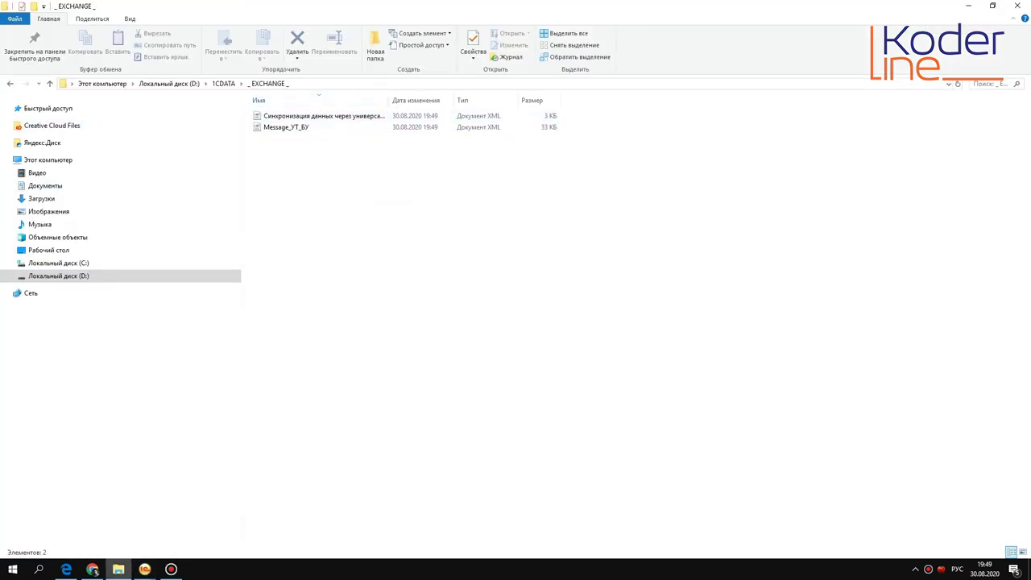
pyautogui.moveTo(389, 100); pyautogui.dragTo(541, 100)
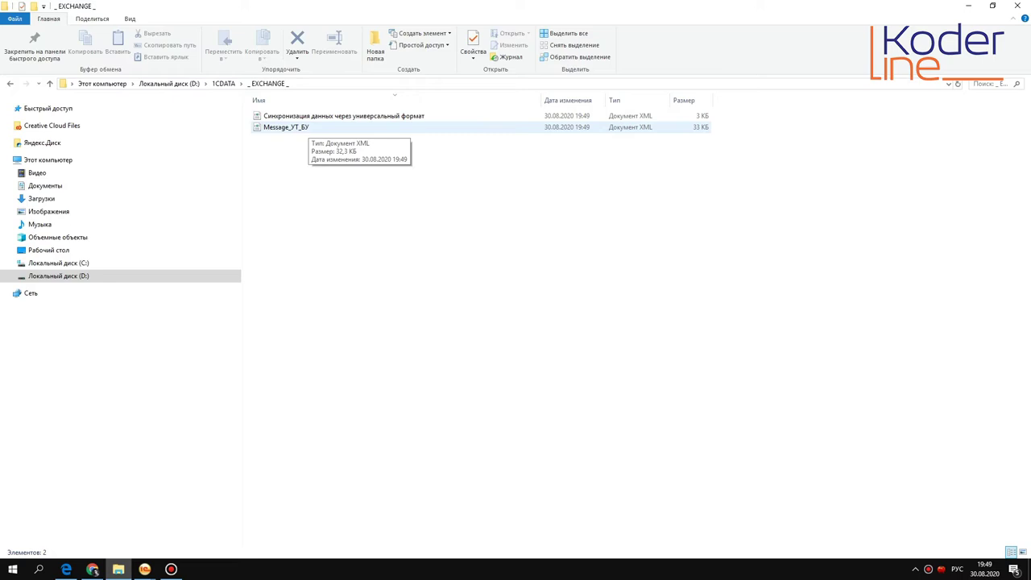
pyautogui.moveTo(144, 570)
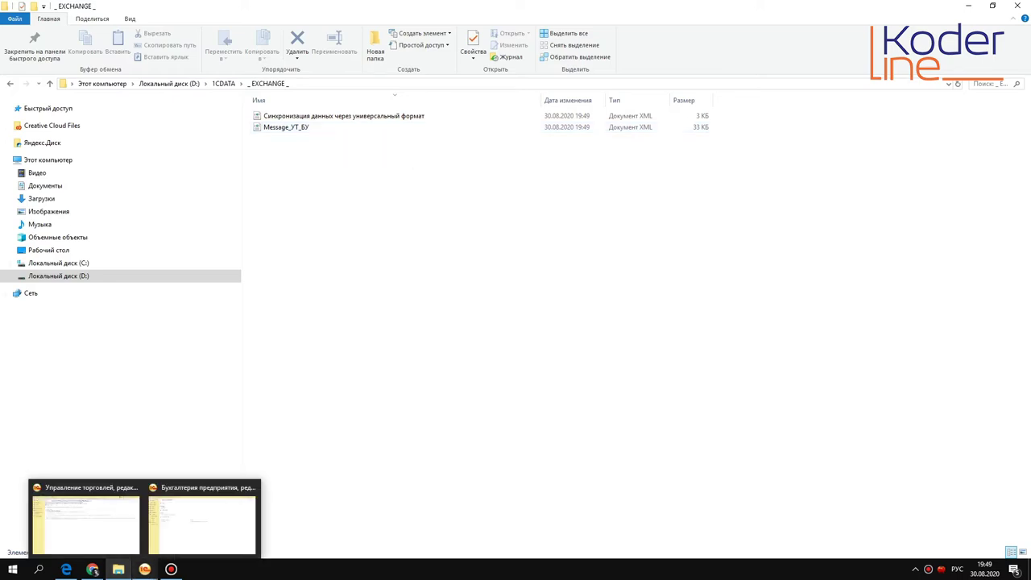
pyautogui.click(133, 515)
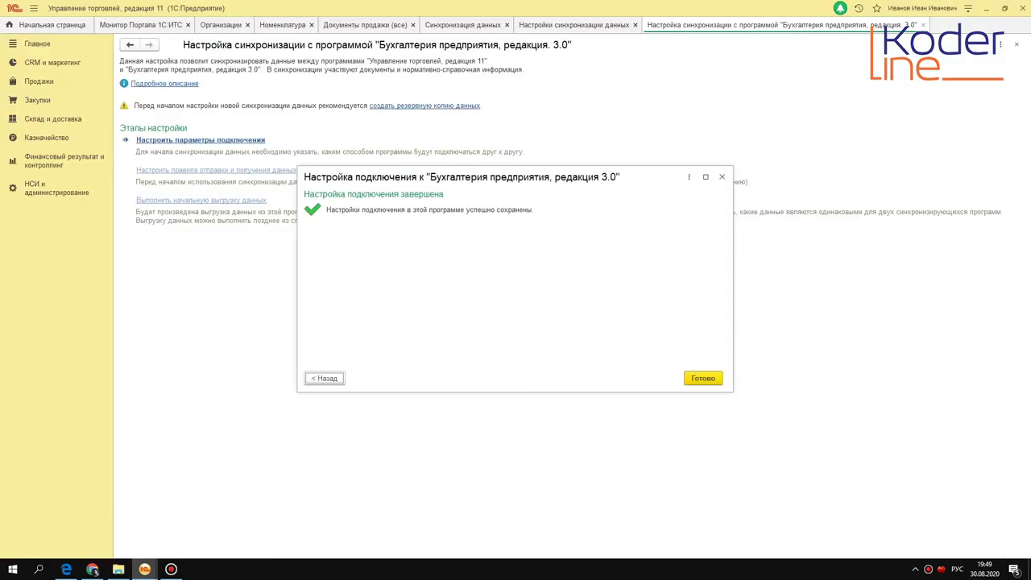
# Step: Finish the connection setup and try to configure the rules for sending and receiving data
pyautogui.click(703, 378)
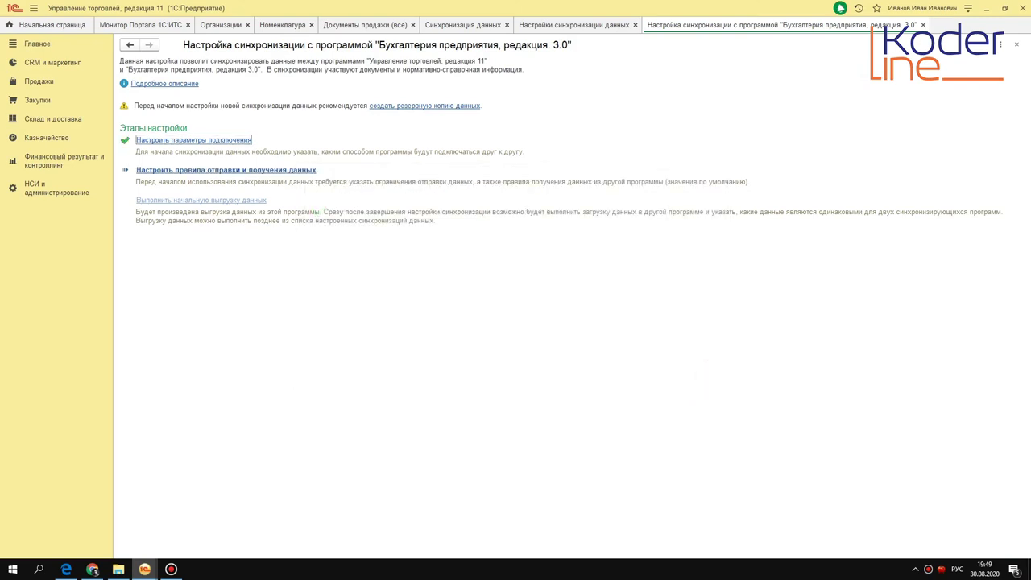
pyautogui.click(266, 172)
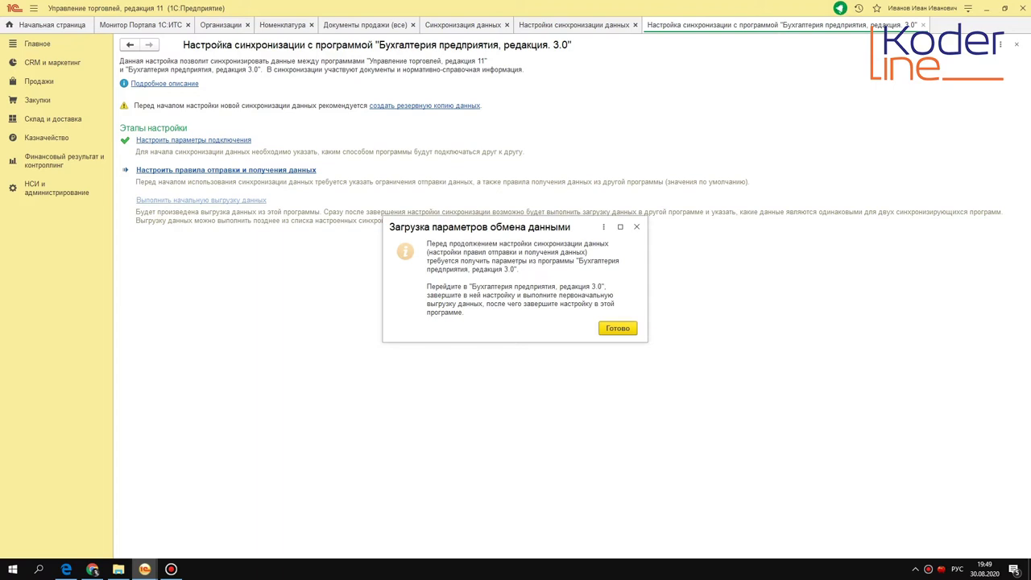
pyautogui.click(618, 328)
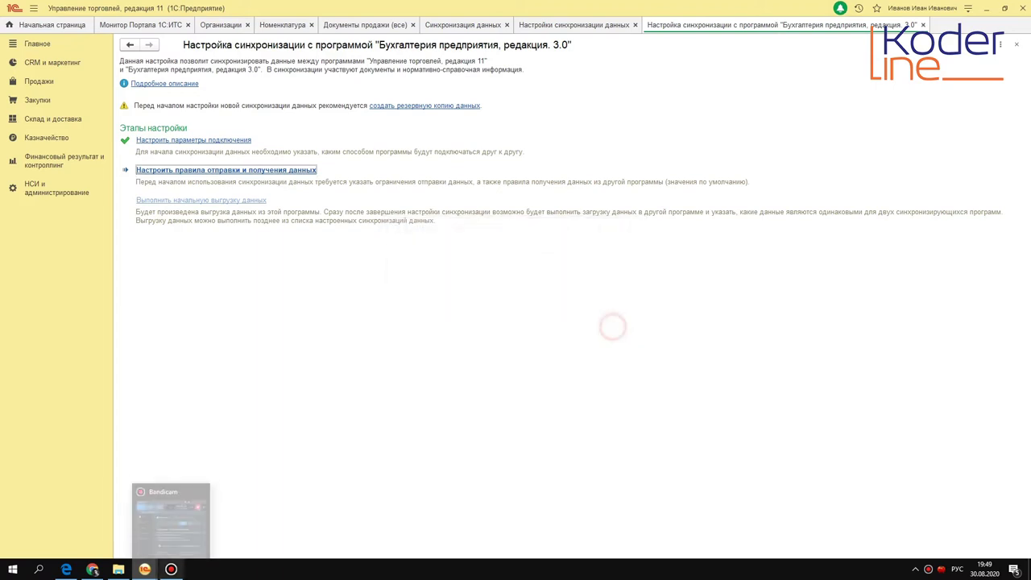
# Step: Check the exchange folder in File Explorer and select the Message_УТ_БУ file
pyautogui.click(119, 570)
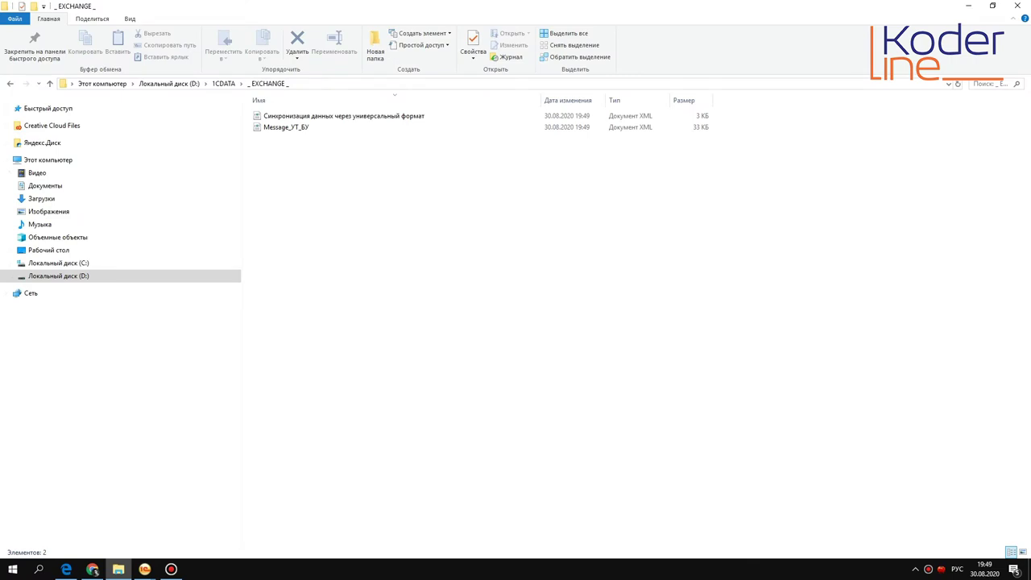
pyautogui.click(294, 129)
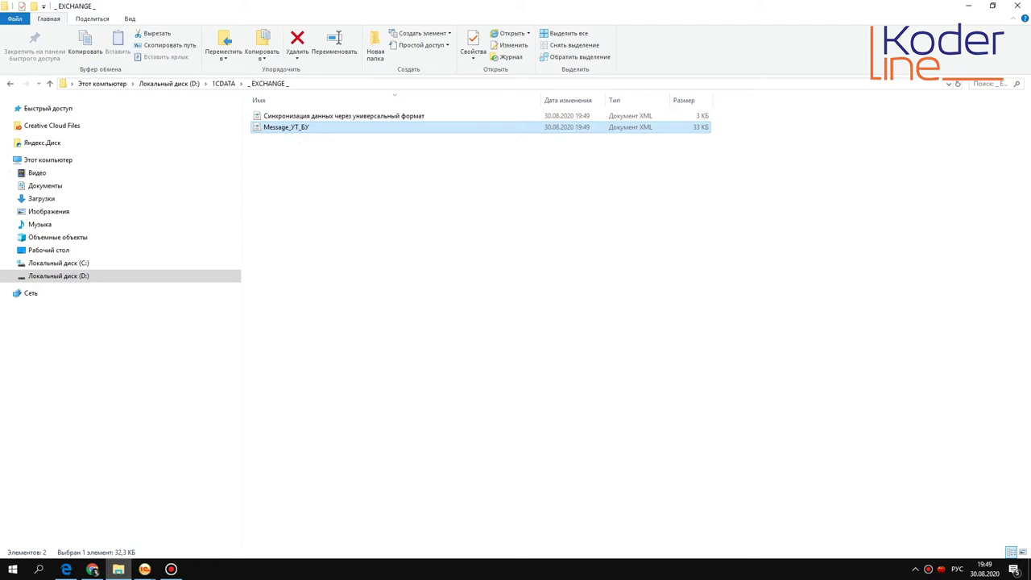
# Step: Switch to Бухгалтерия предприятия 3.0 and open its Организации list
pyautogui.moveTo(144, 570)
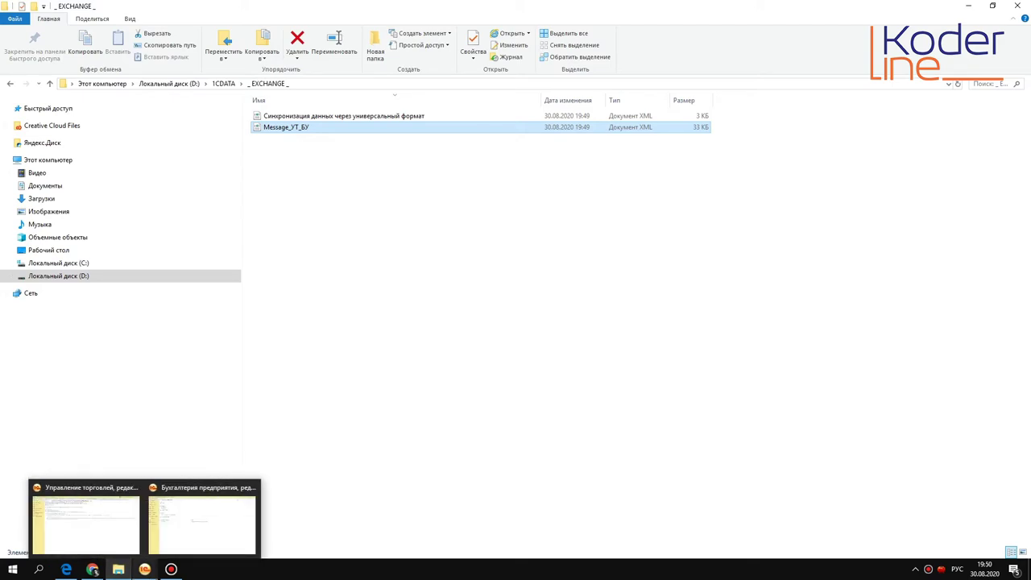
pyautogui.click(197, 524)
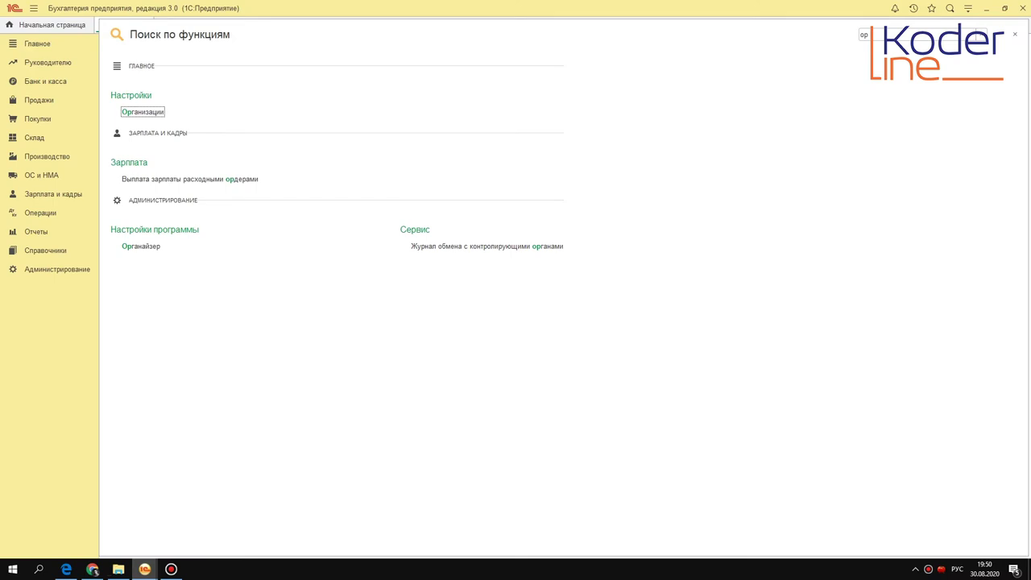
pyautogui.press('Return')
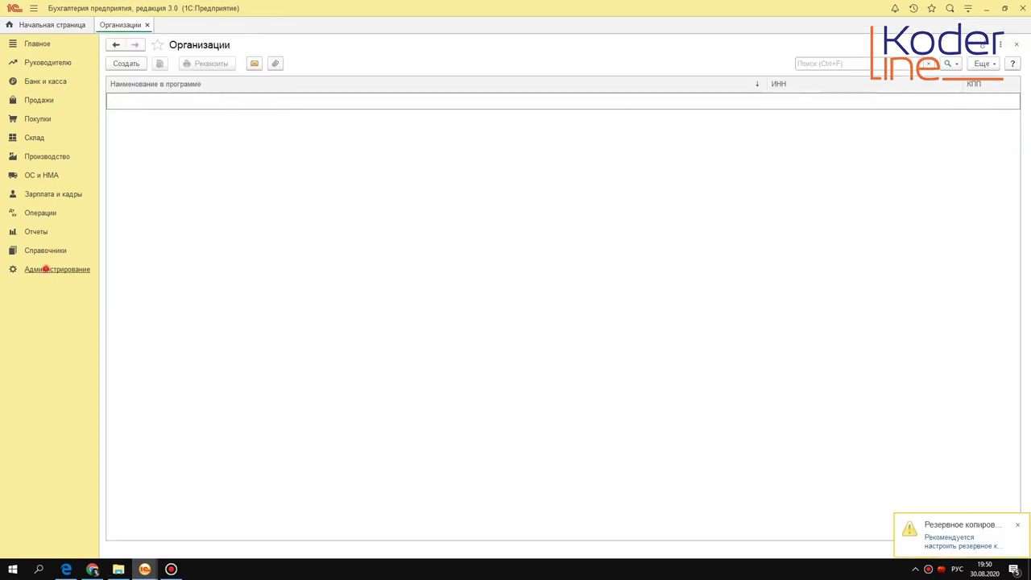
# Step: Start a new data synchronization with 1С:Управление торговлей, редакция 11 from the data synchronization settings
pyautogui.click(46, 271)
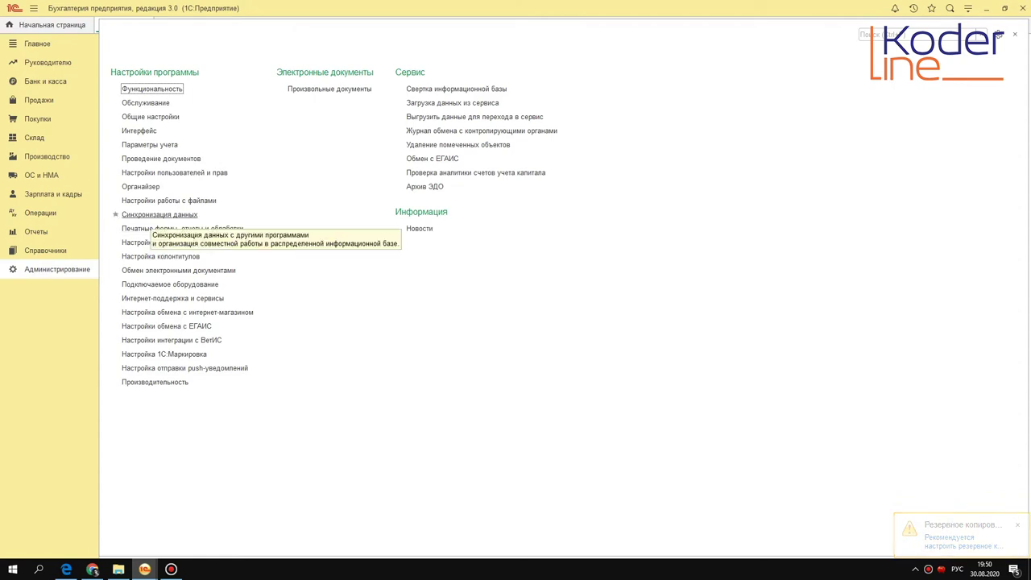
pyautogui.click(160, 215)
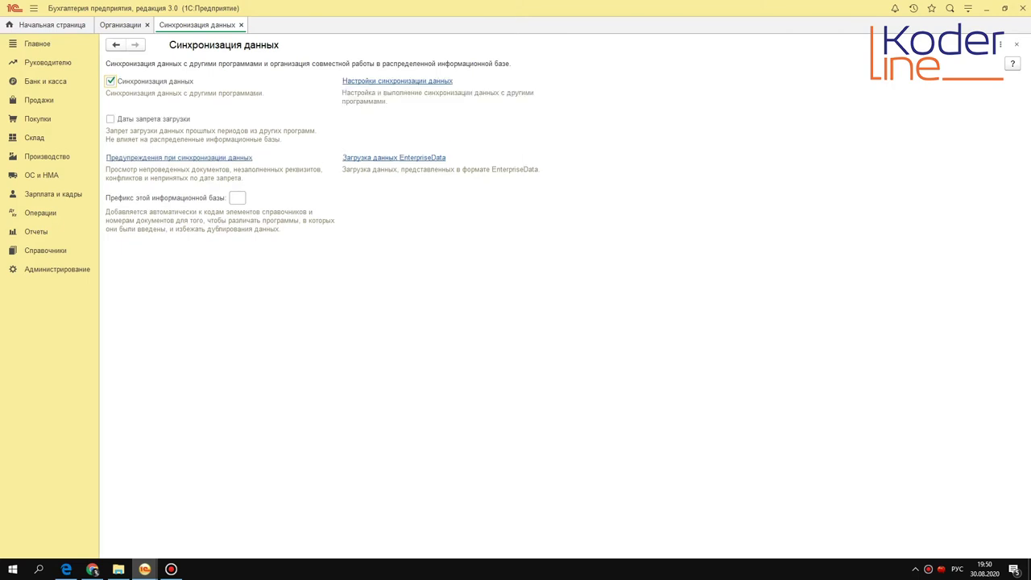
pyautogui.click(399, 81)
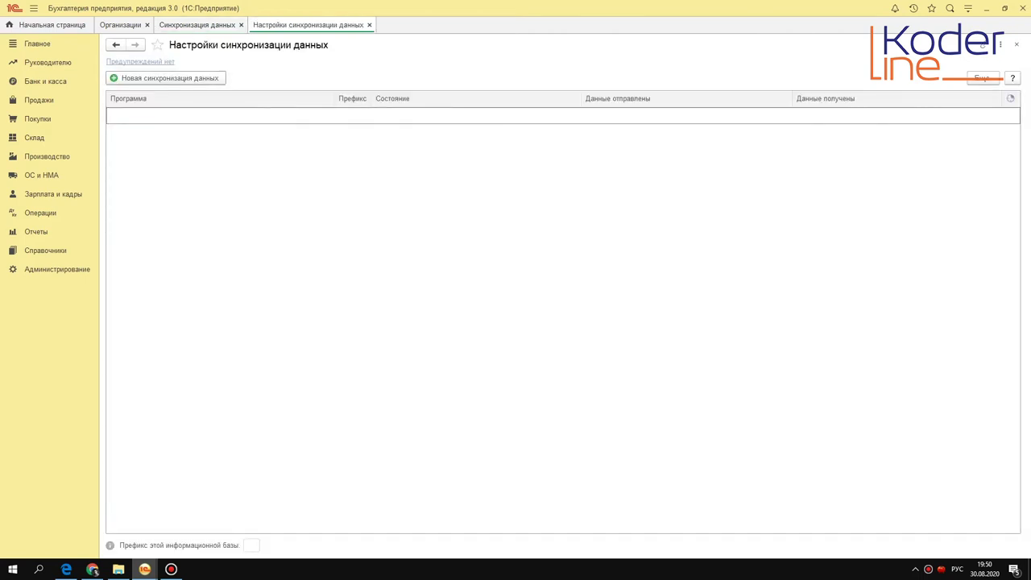
pyautogui.click(203, 78)
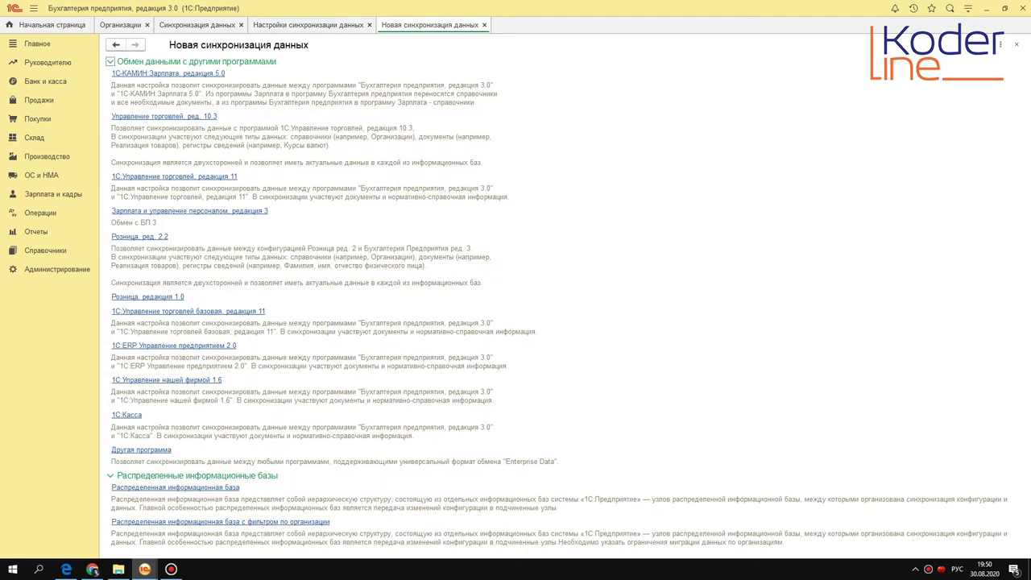
pyautogui.click(212, 174)
# Step: Set up the connection as file-based synchronization without connecting to the other program, and enable loading the connection parameters from a file
pyautogui.click(230, 140)
pyautogui.click(377, 273)
pyautogui.click(656, 378)
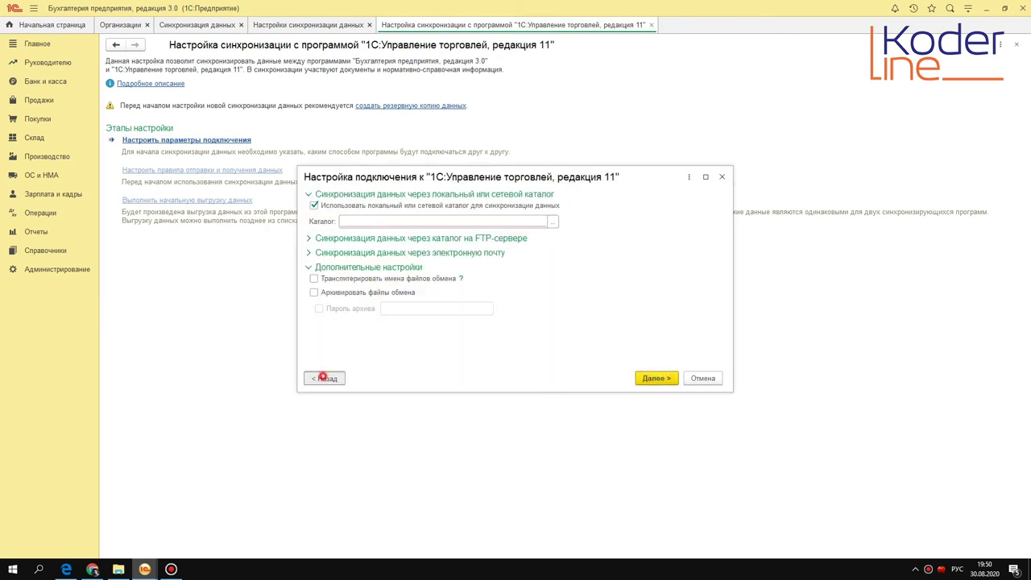
pyautogui.click(325, 378)
pyautogui.click(418, 335)
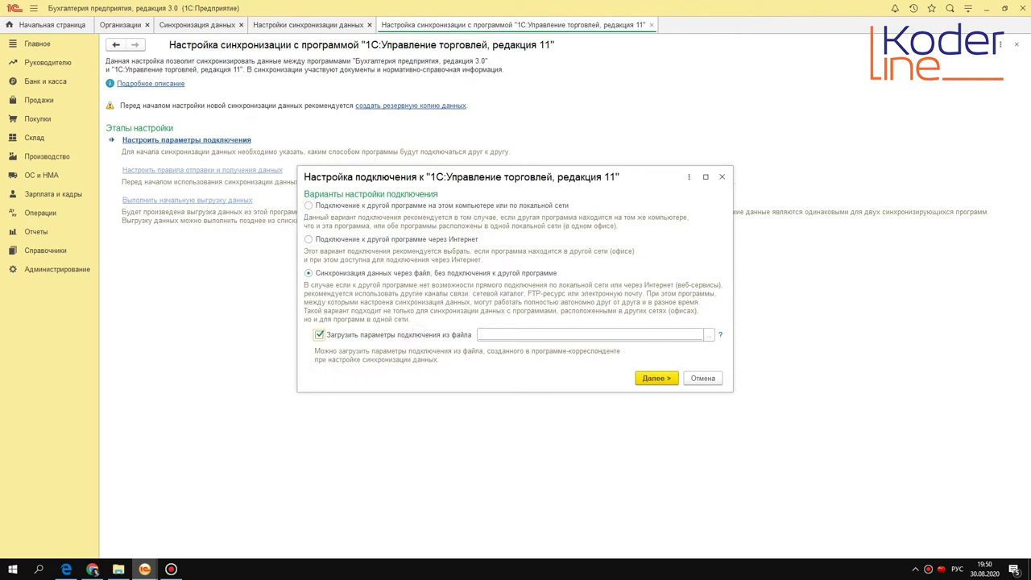
# Step: Copy the exchange folder path D:\1CDATA\_ EXCHANGE _ from File Explorer and return to Бухгалтерия предприятия
pyautogui.click(118, 569)
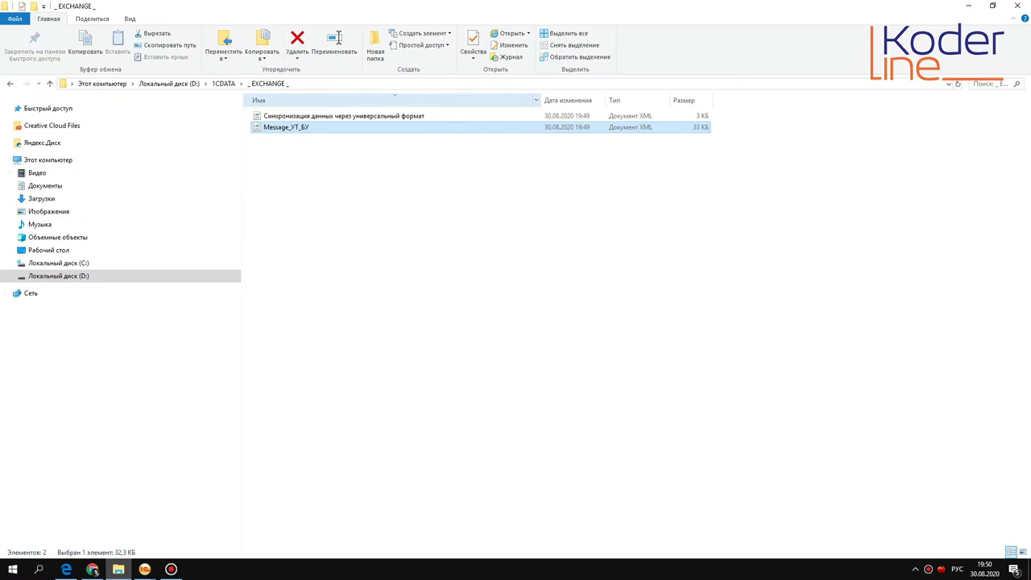
pyautogui.click(323, 84)
pyautogui.rightClick(322, 86)
pyautogui.click(394, 122)
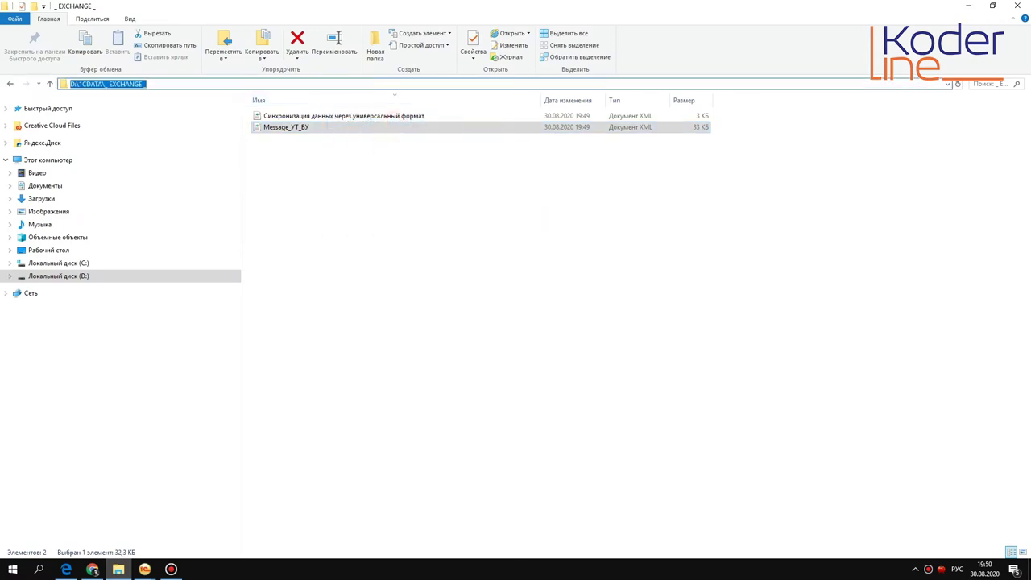
pyautogui.click(145, 569)
pyautogui.click(218, 516)
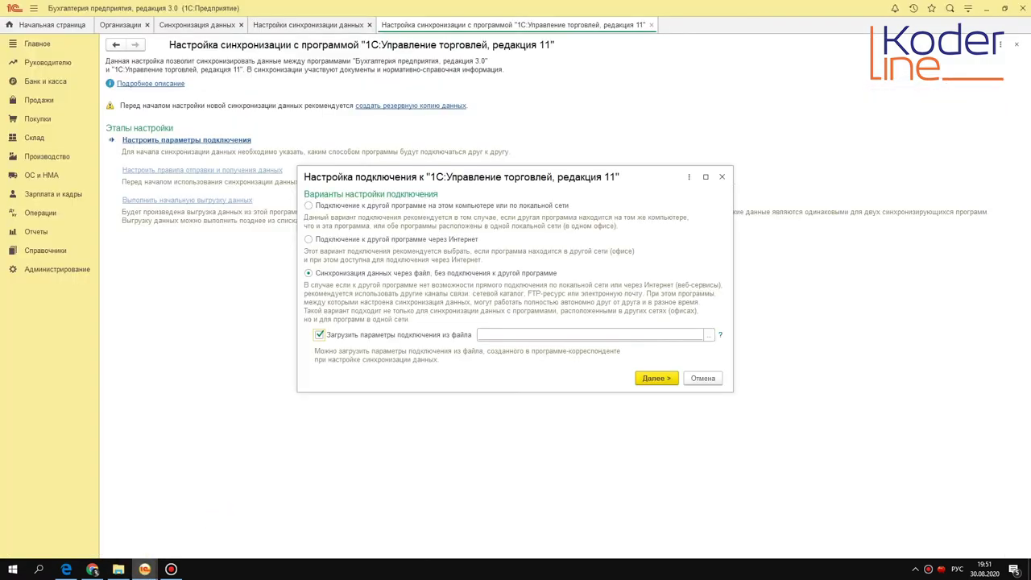
# Step: Load the connection parameters from the "Синхронизация данных через универсальный формат" XML file and accept the D:\1CDATA\_ EXCHANGE _ directory
pyautogui.click(709, 334)
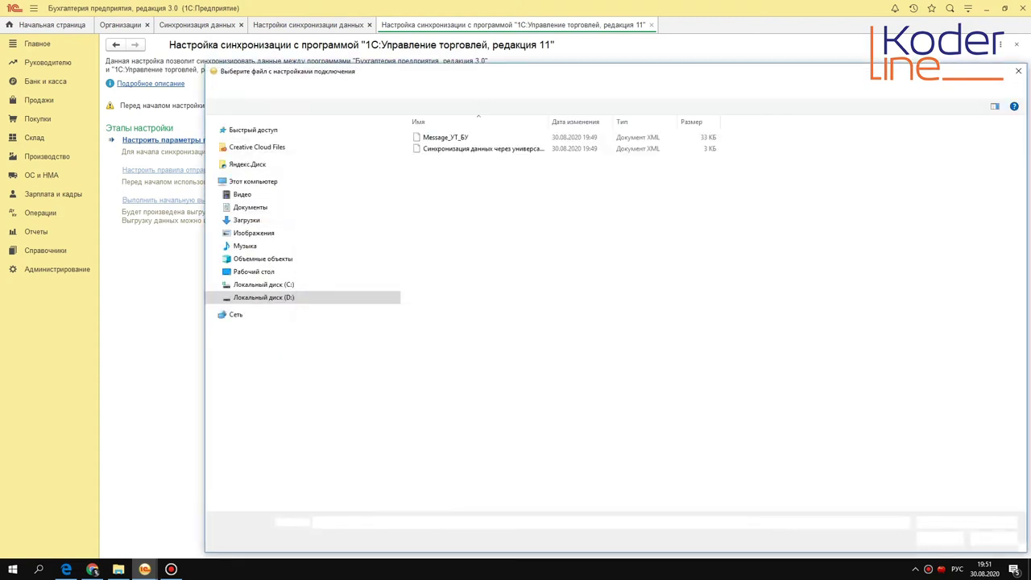
pyautogui.doubleClick(500, 148)
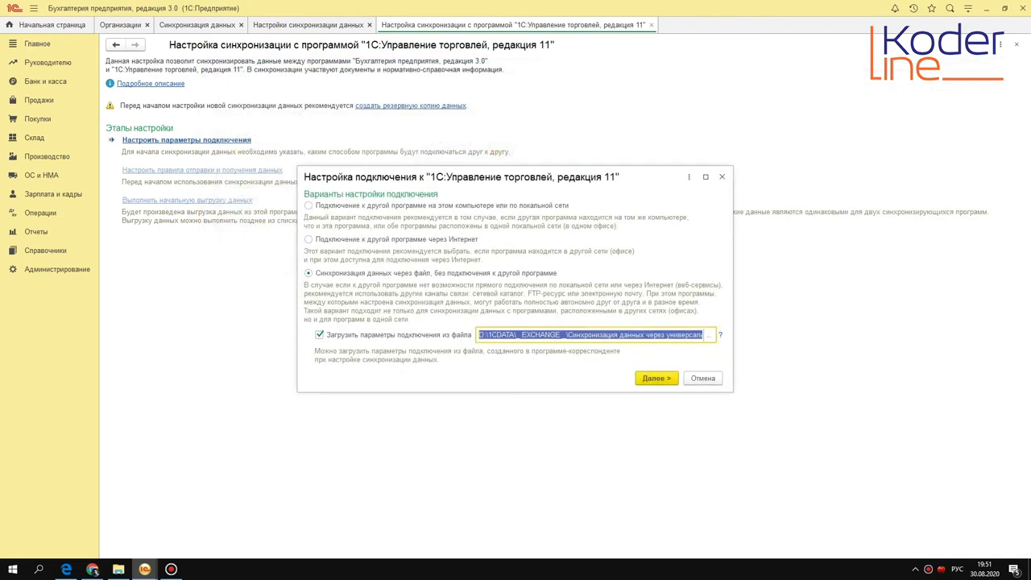
pyautogui.click(656, 378)
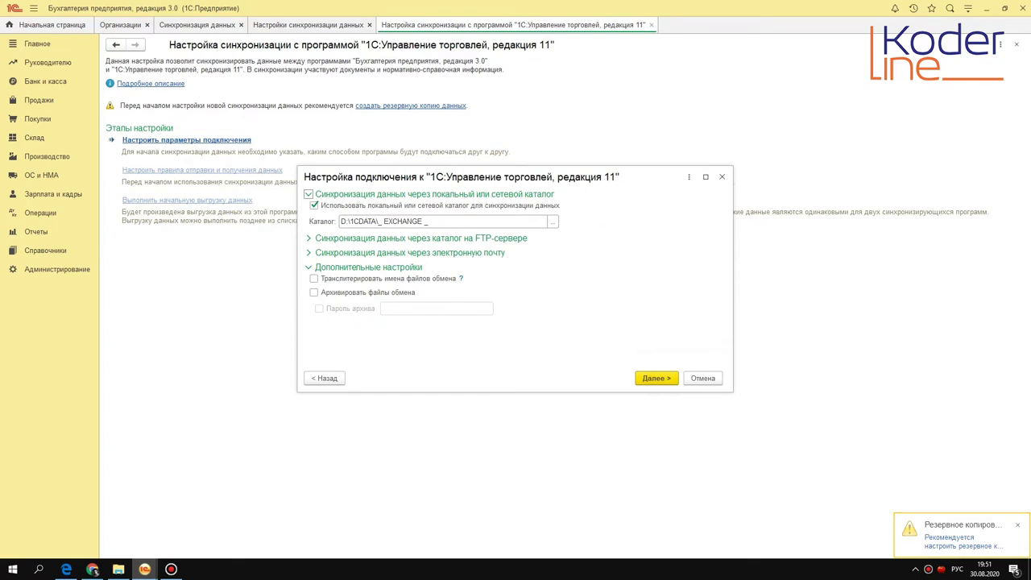
pyautogui.click(657, 378)
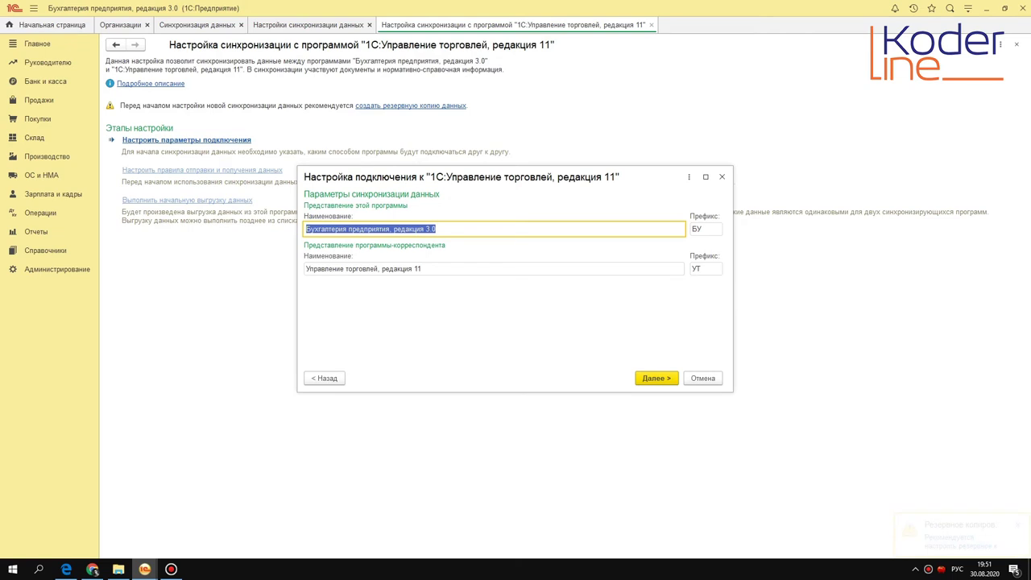
# Step: Keep the prefix БУ for this program and УТ for the correspondent, save the connection settings and finish the connection setup
pyautogui.click(696, 229)
pyautogui.click(697, 268)
pyautogui.click(657, 378)
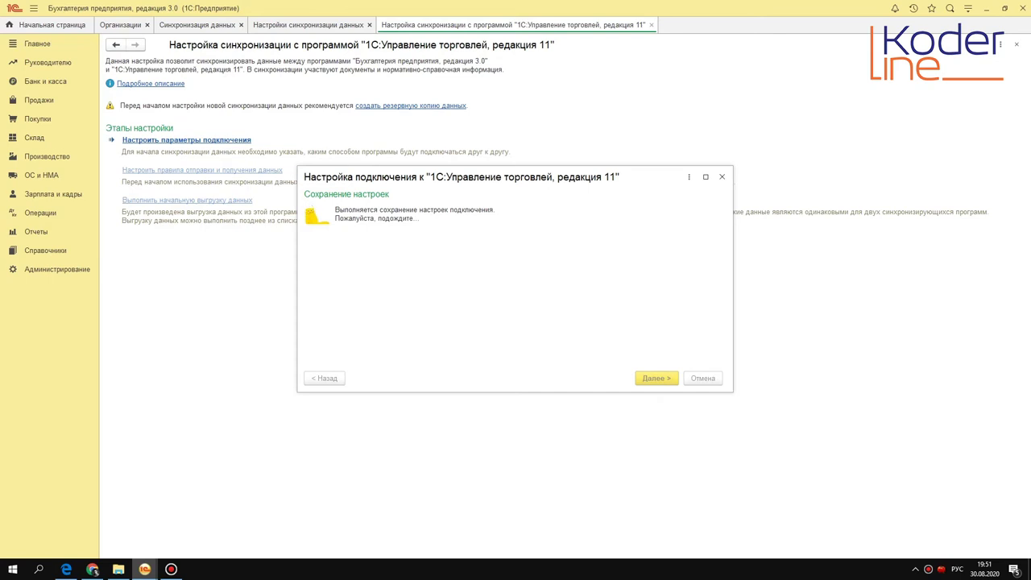
pyautogui.click(702, 378)
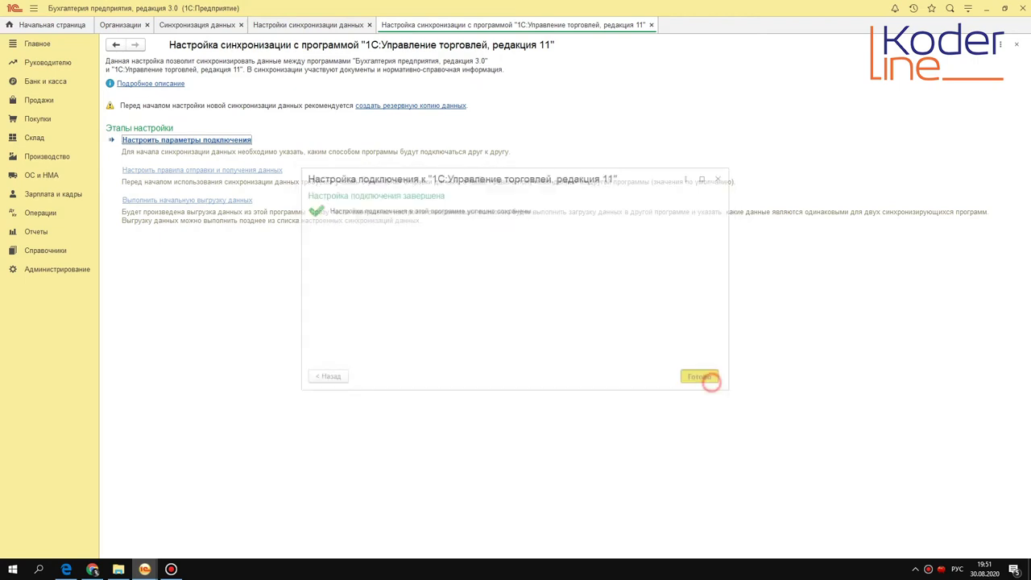